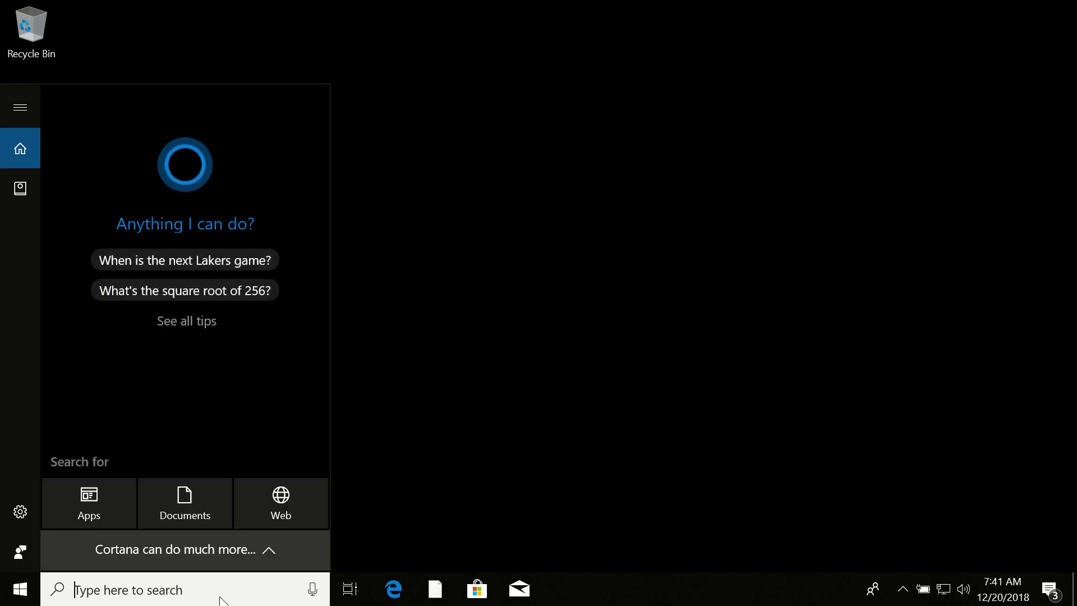
Step: Search Windows for 'defender' so Windows Defender settings appear as the best match
{"action": "type", "text": "defen"}
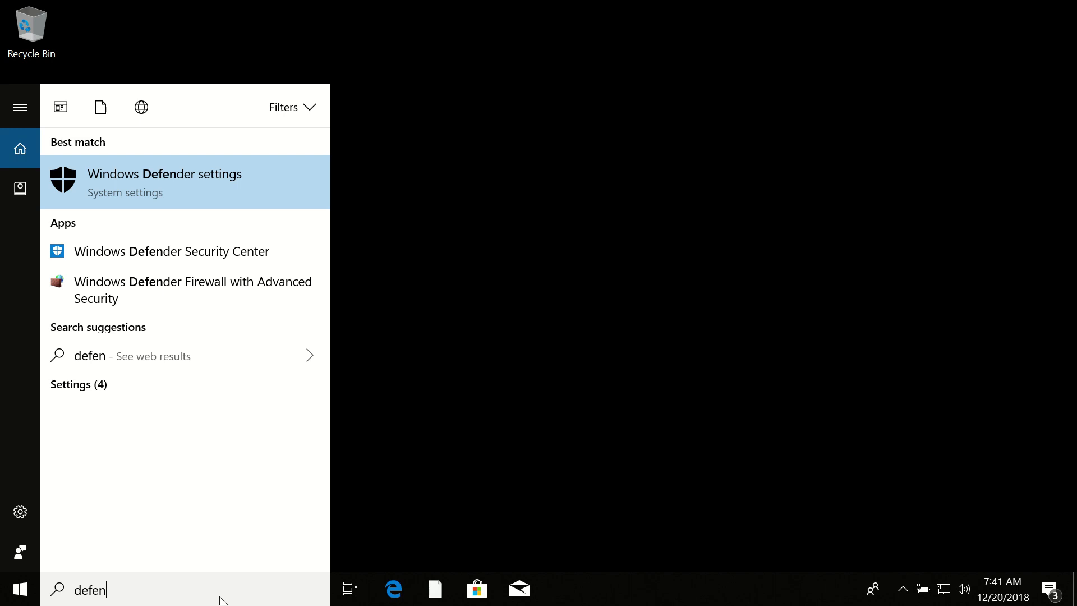
{"action": "type", "text": "d"}
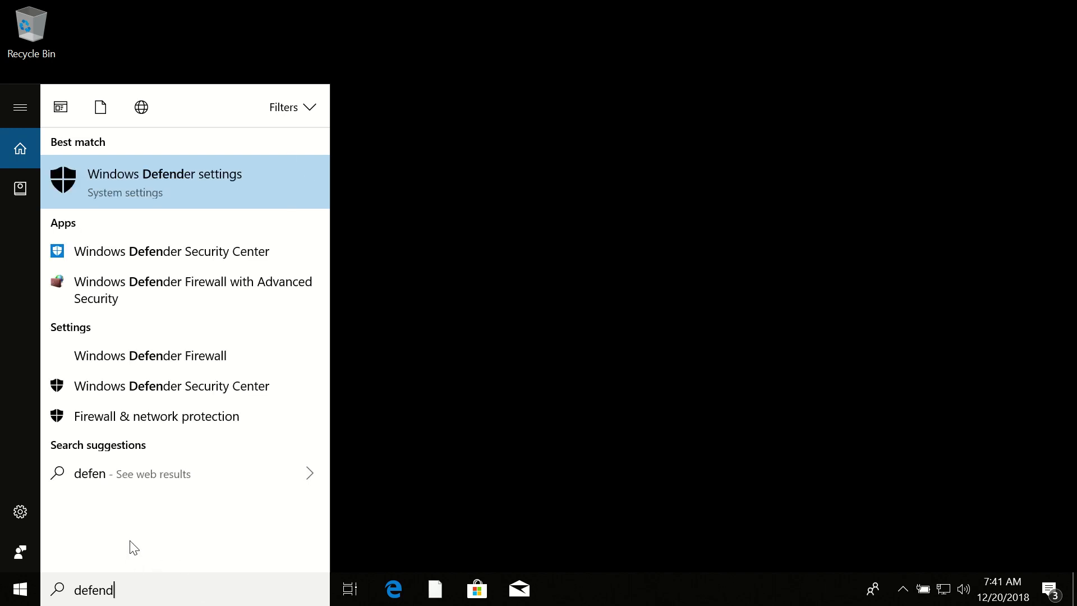
{"action": "type", "text": "er"}
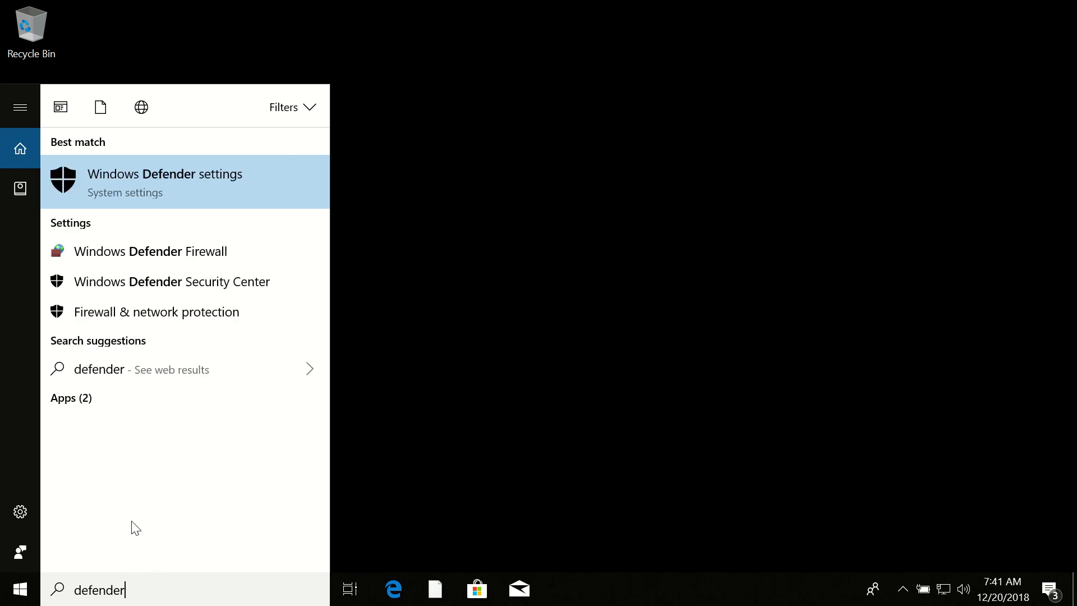
Step: Review Virus & threat protection in Windows Defender settings, then close the Security Center and Settings windows
{"action": "left_click", "coordinate": [154, 180]}
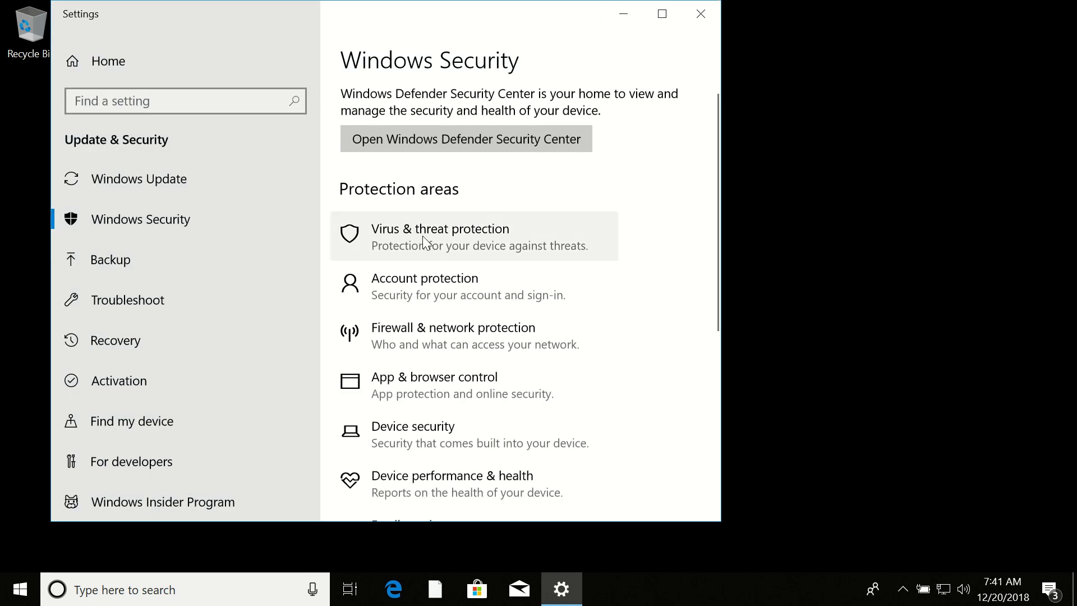
{"action": "left_click", "coordinate": [439, 240]}
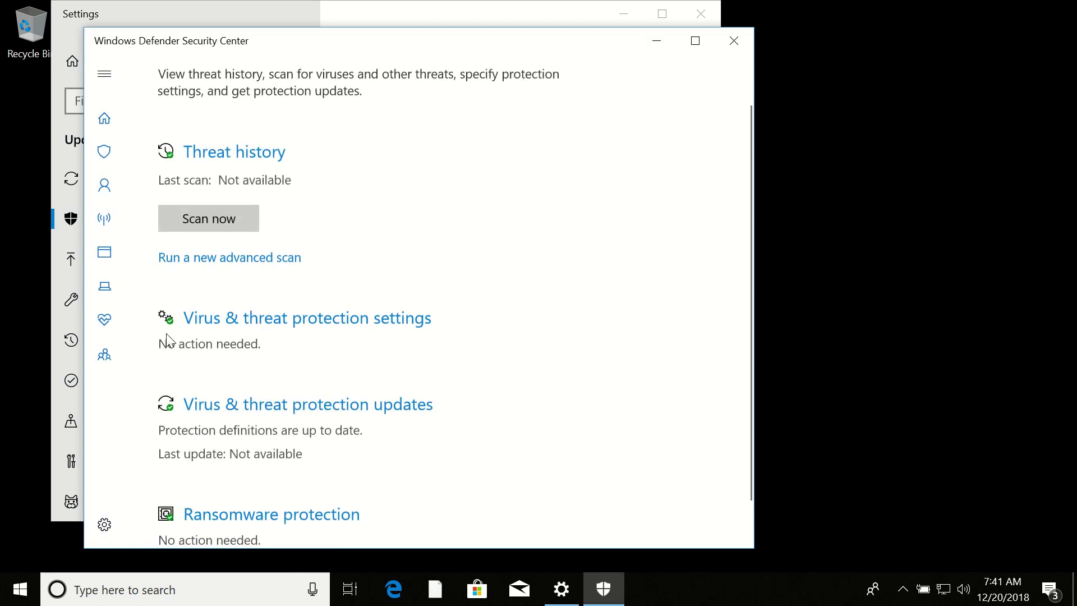
{"action": "left_click", "coordinate": [745, 42]}
{"action": "left_click", "coordinate": [701, 13]}
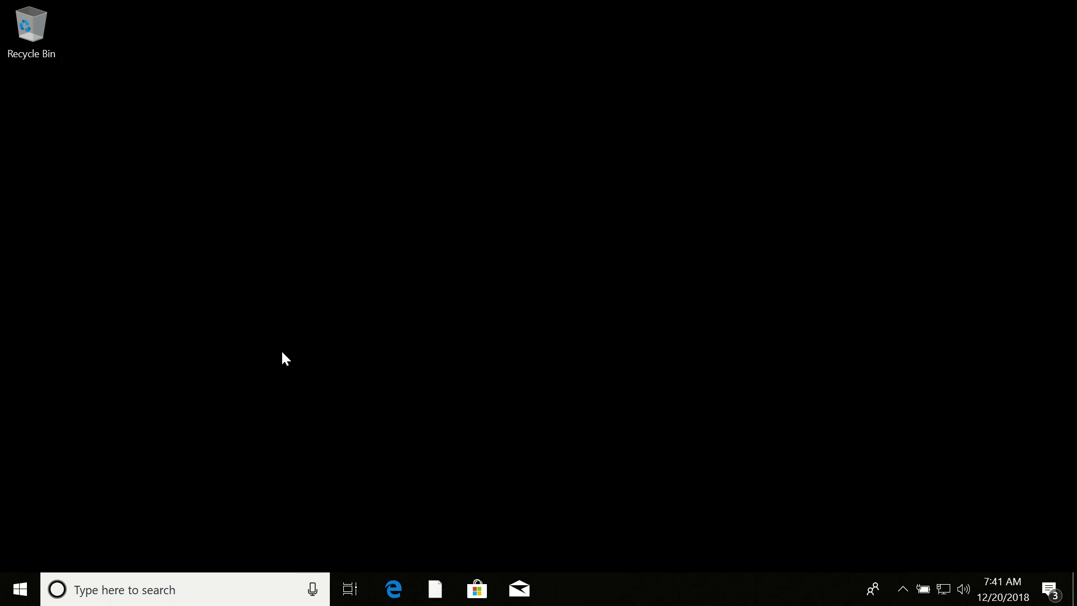
Step: Search Windows for 'regedit' to bring up the Registry Editor
{"action": "left_click", "coordinate": [181, 588]}
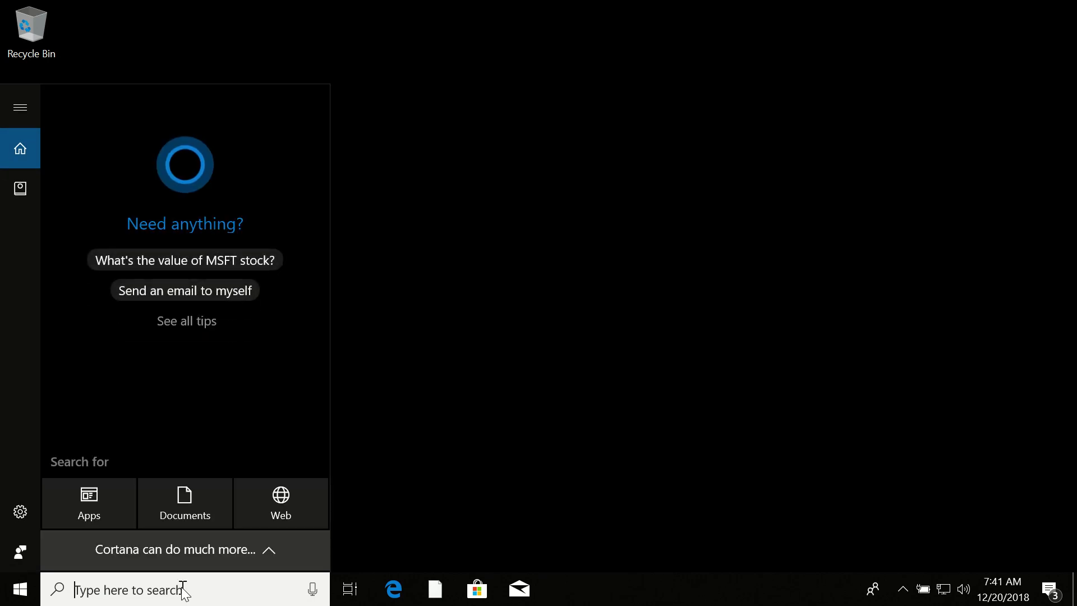
{"action": "type", "text": "reg"}
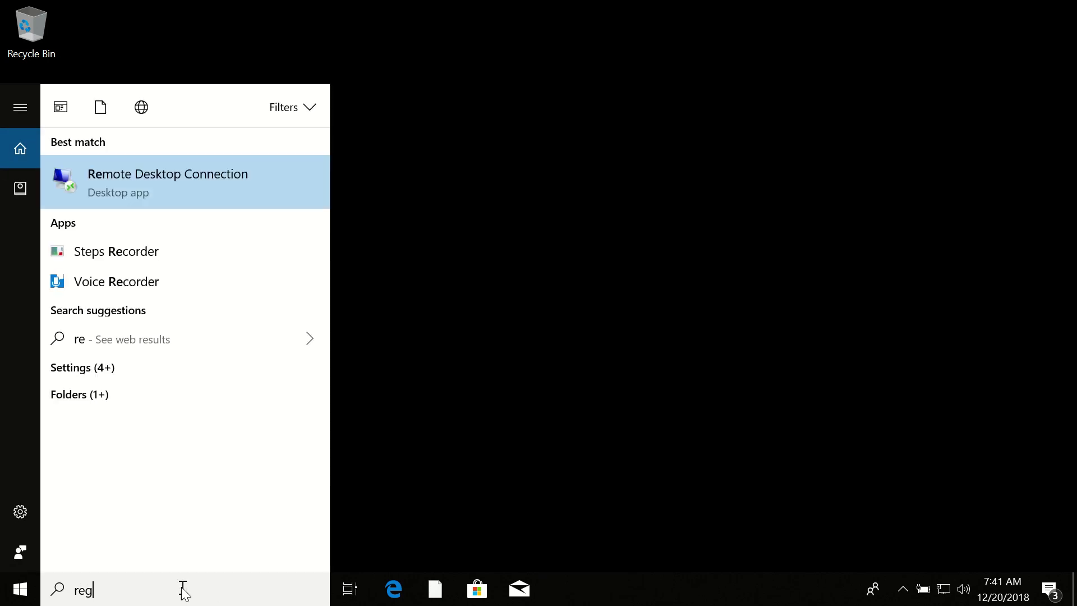
{"action": "type", "text": "edit"}
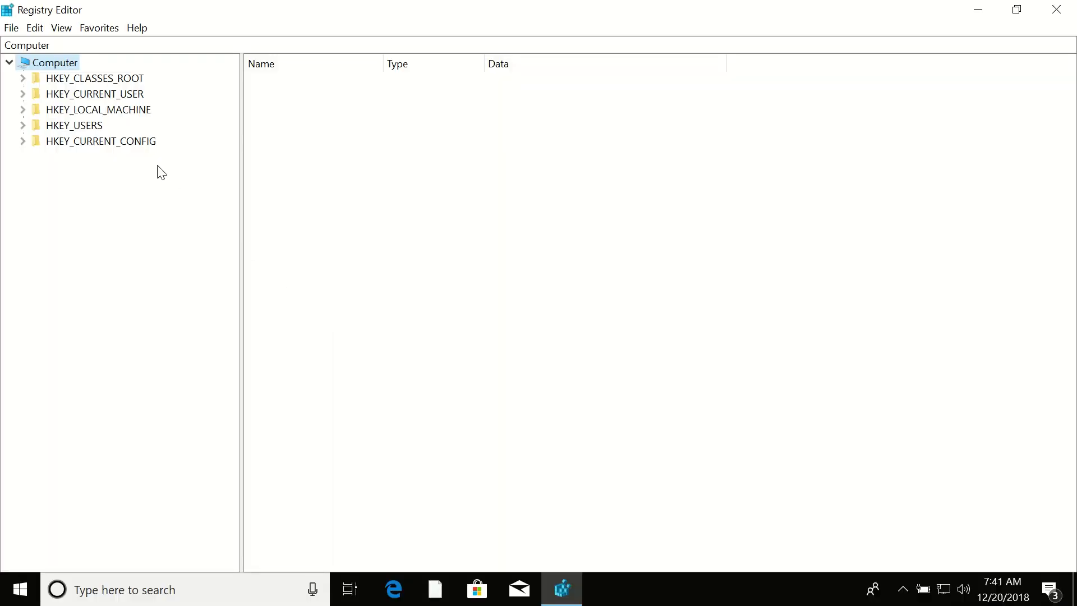
Step: Expand the tree to HKEY_LOCAL_MACHINE\SOFTWARE\Policies\Microsoft\Windows Defender and select that key
{"action": "double_click", "coordinate": [125, 112]}
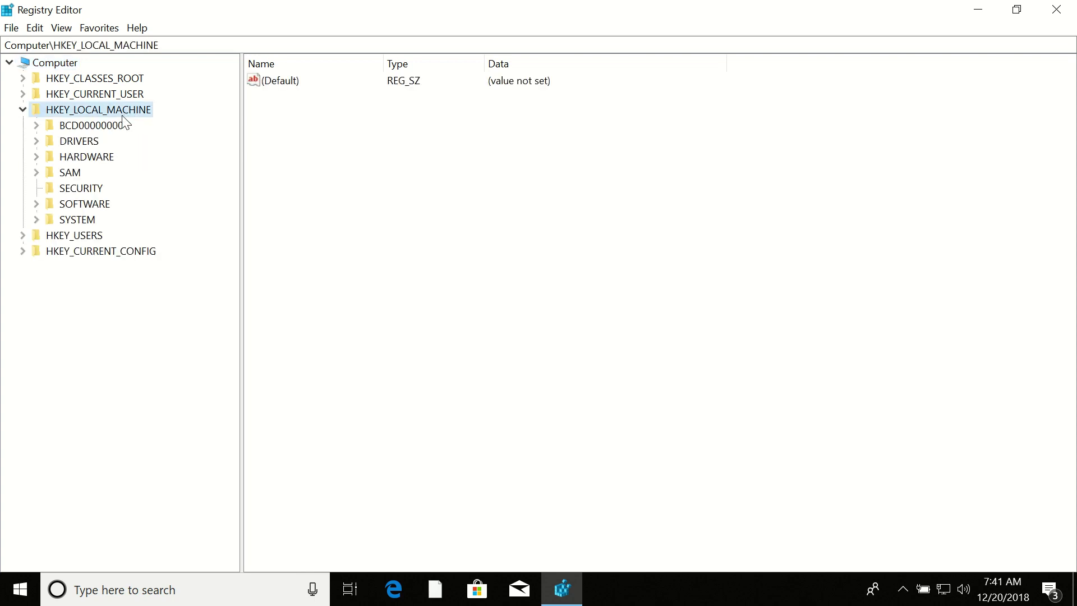
{"action": "double_click", "coordinate": [104, 207]}
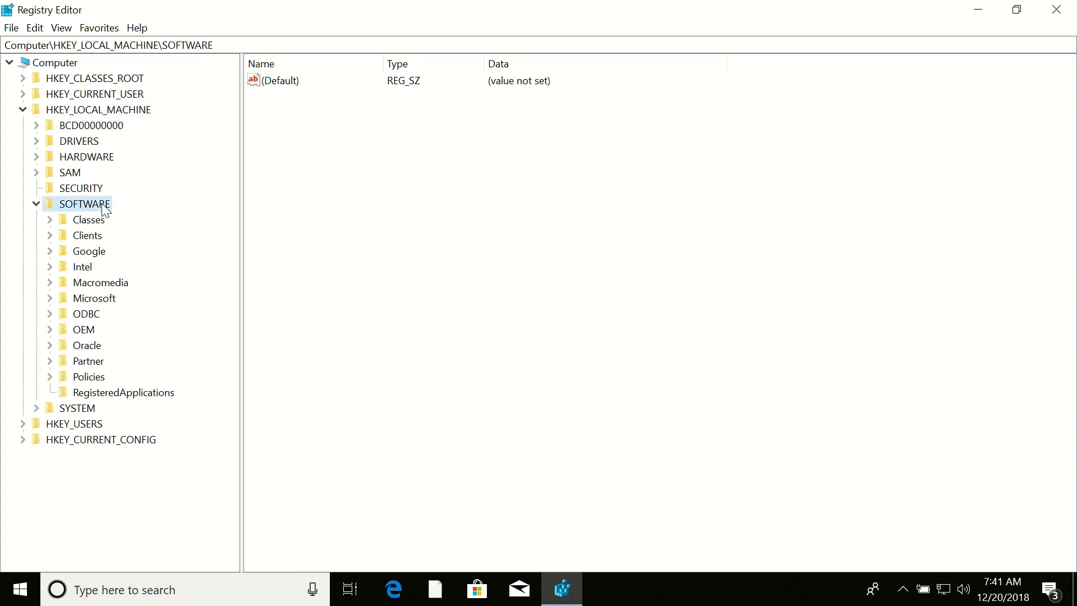
{"action": "left_click", "coordinate": [91, 379]}
{"action": "double_click", "coordinate": [91, 380]}
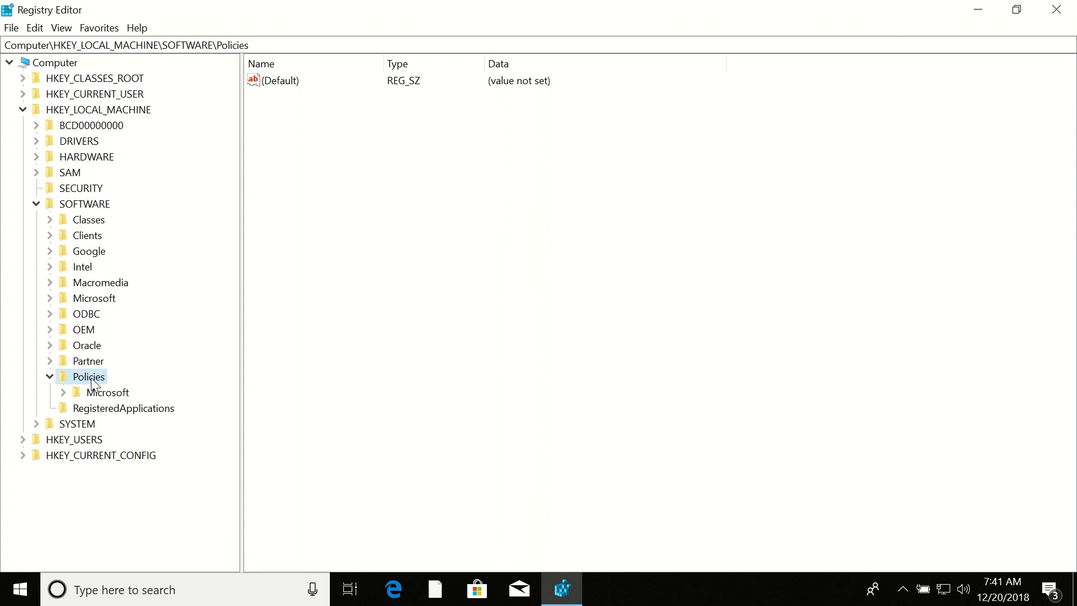
{"action": "left_click", "coordinate": [102, 396]}
{"action": "double_click", "coordinate": [103, 395]}
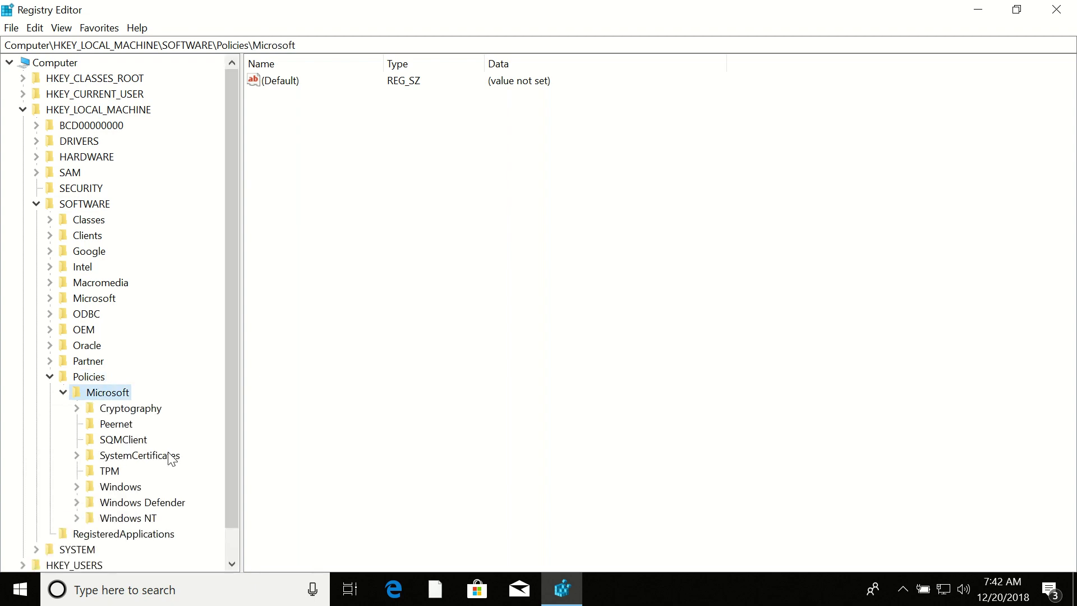
{"action": "double_click", "coordinate": [168, 504]}
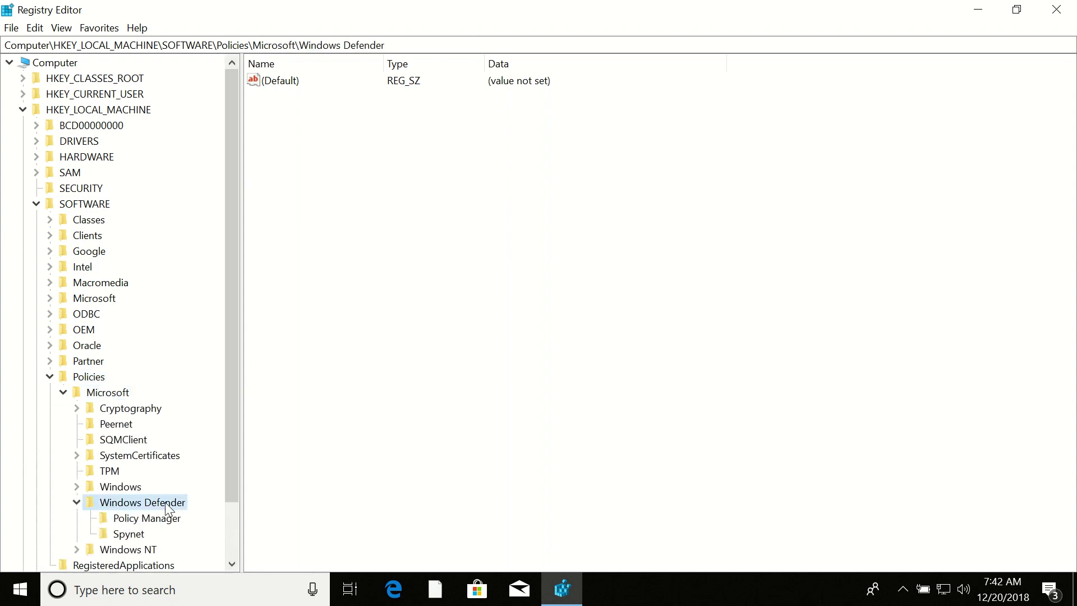
{"action": "scroll", "coordinate": [173, 466], "scroll_direction": "down", "scroll_amount": 2}
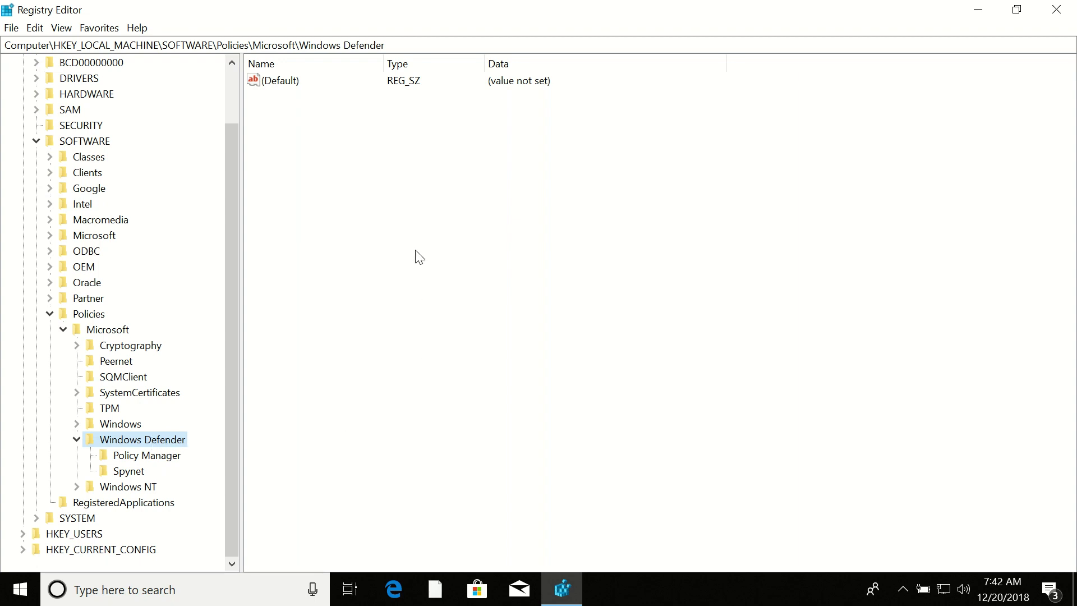
Step: Add a new DWORD (32-bit) value, 'New Value #1', to the Windows Defender key
{"action": "right_click", "coordinate": [381, 178]}
{"action": "mouse_move", "coordinate": [397, 186]}
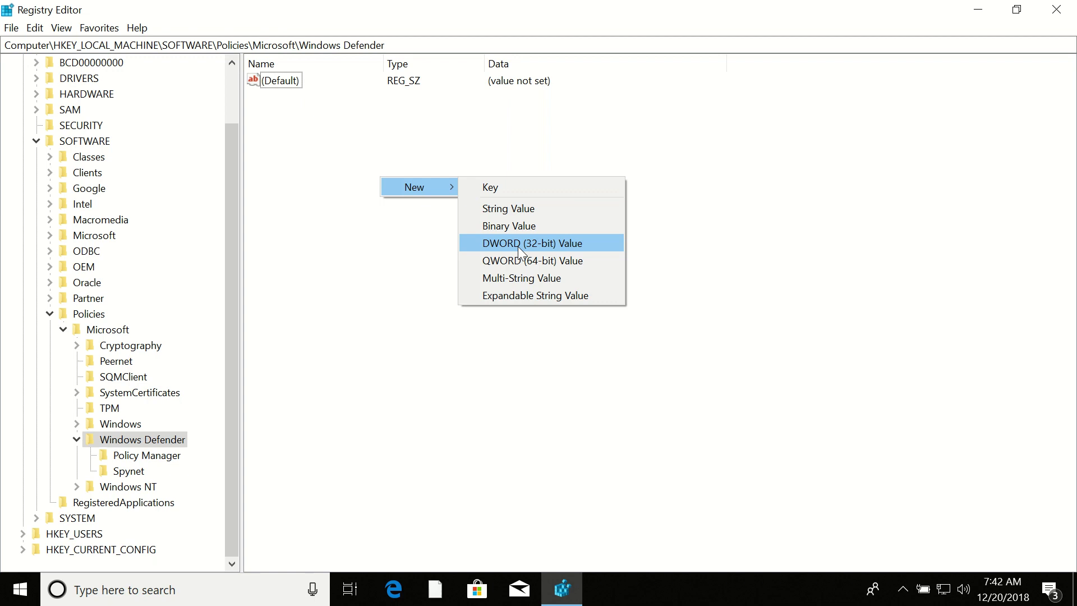
{"action": "left_click", "coordinate": [554, 244]}
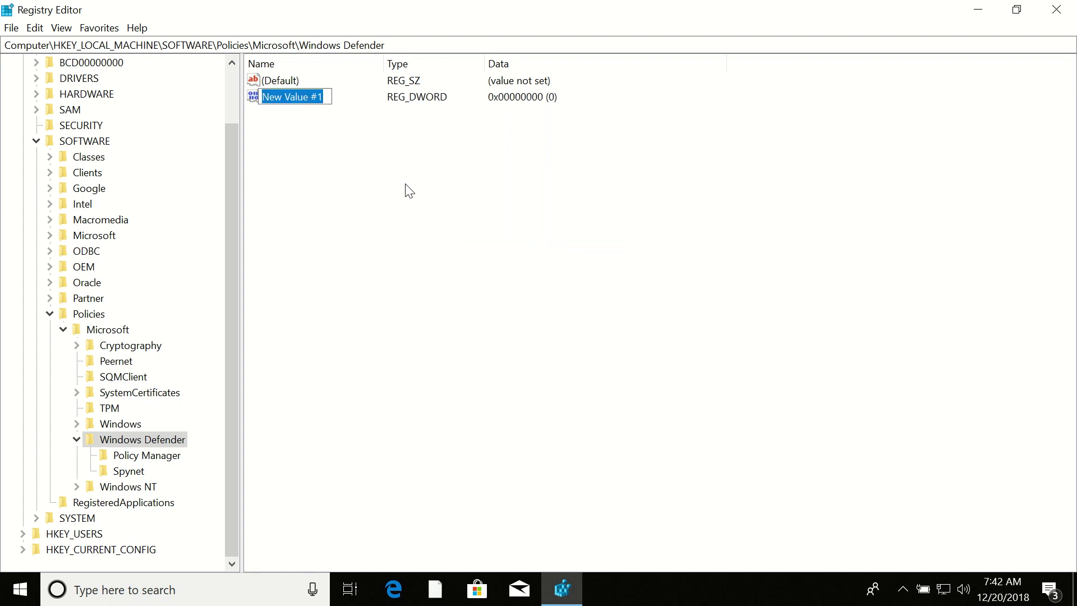
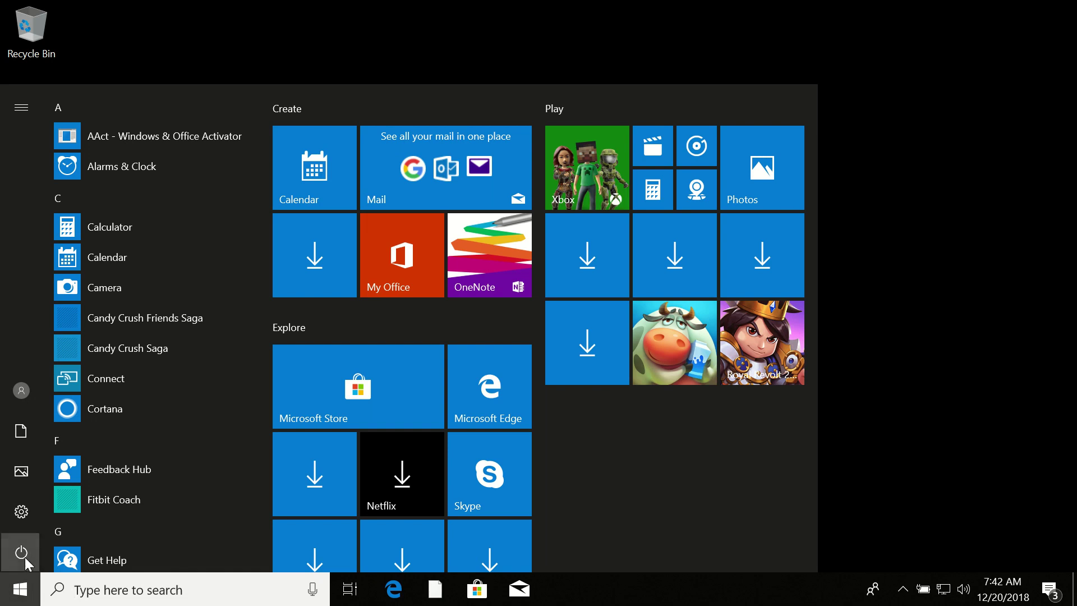
Step: Search 'defe' from the taskbar and open Windows Defender settings in Settings
{"action": "left_click", "coordinate": [23, 554]}
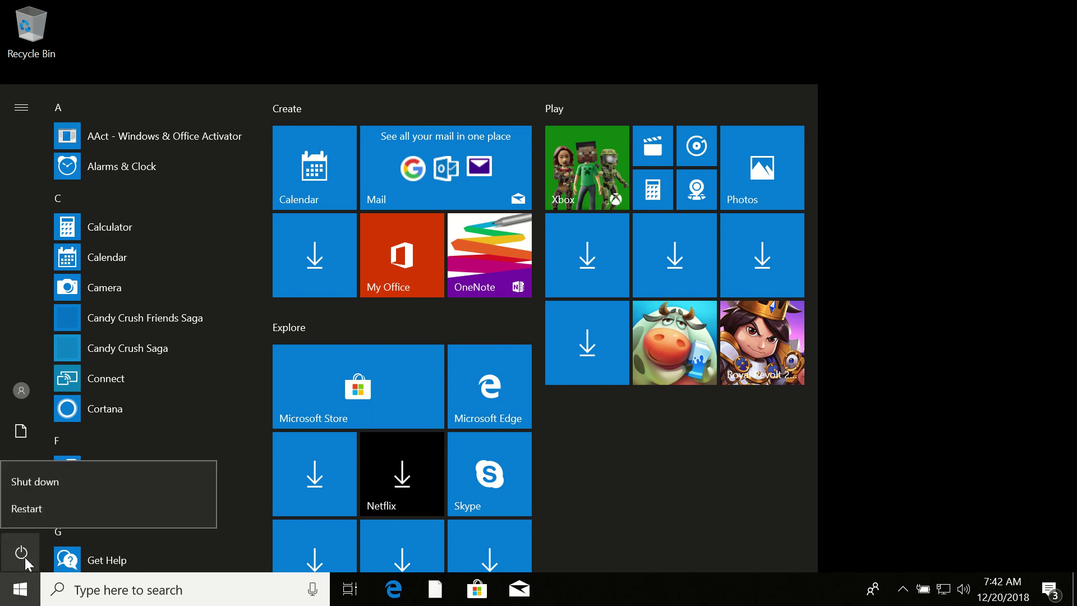
{"action": "left_click", "coordinate": [39, 512]}
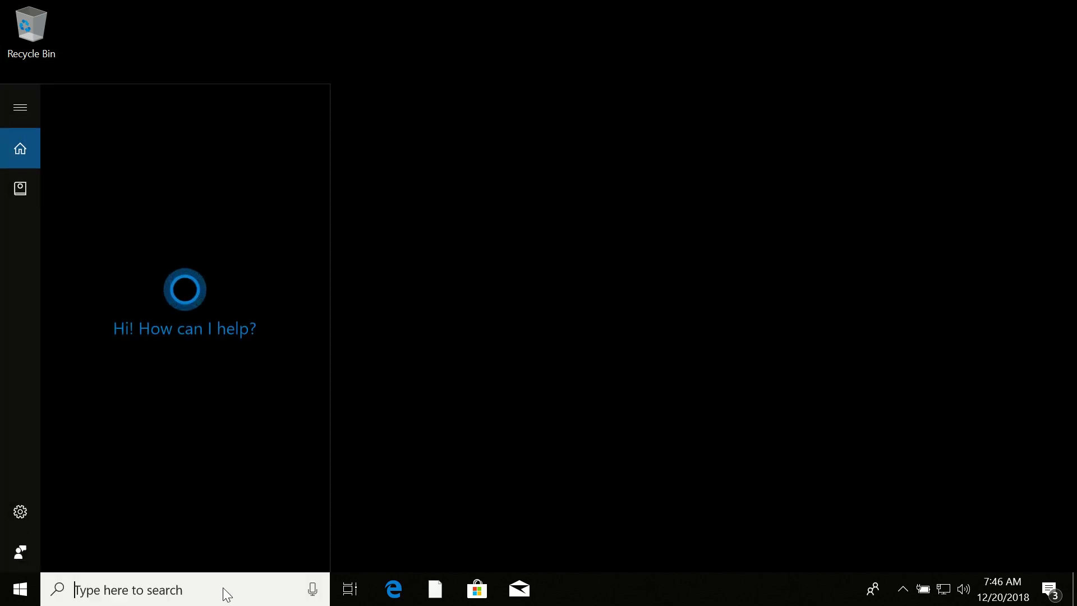
{"action": "type", "text": "defe"}
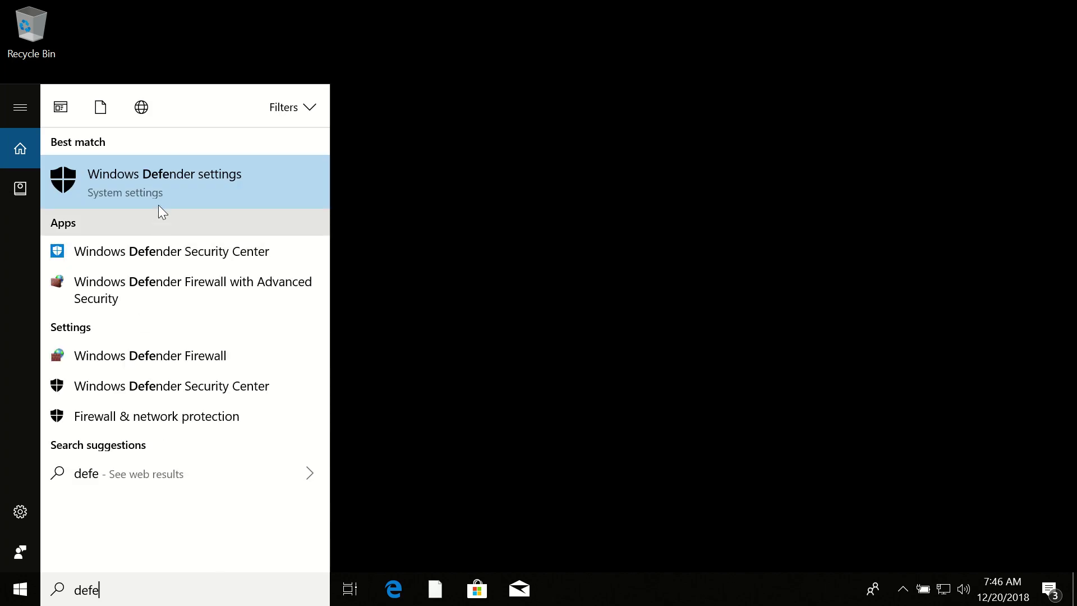
{"action": "left_click", "coordinate": [160, 191]}
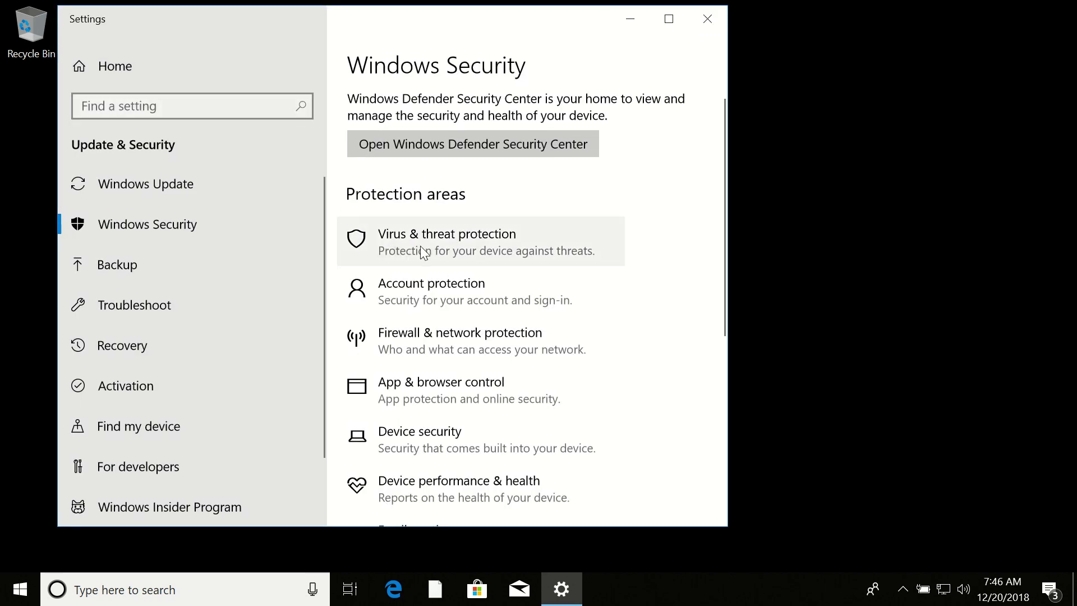
Step: Open Virus & threat protection, dismiss 'Page not available', and view its organization-managed status
{"action": "left_click", "coordinate": [436, 241]}
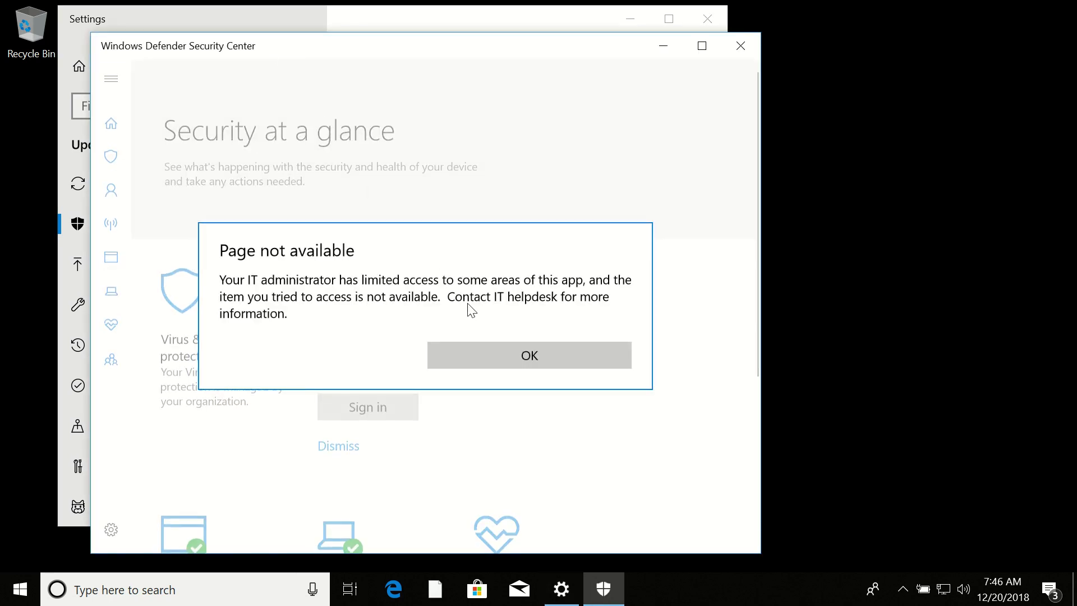
{"action": "left_click", "coordinate": [494, 355]}
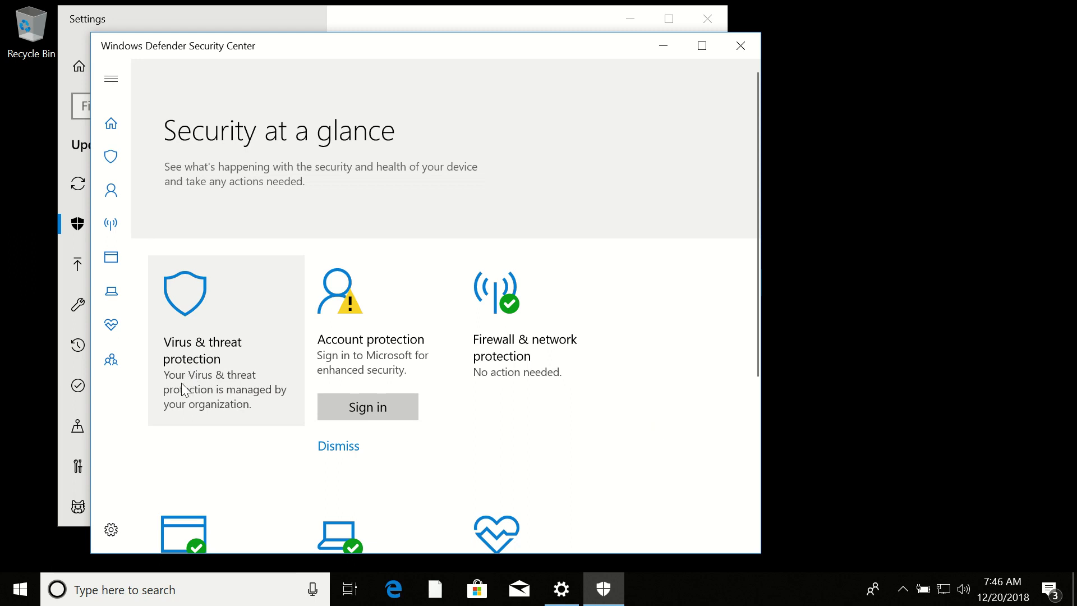
{"action": "left_click", "coordinate": [240, 382]}
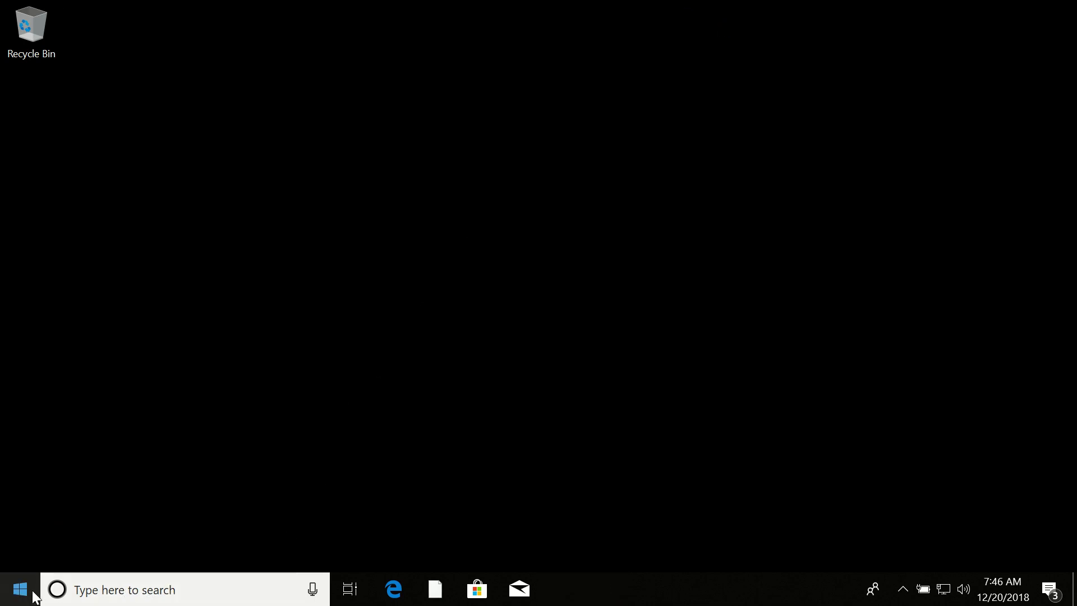
Step: Open System > About from the Start context menu and scroll to Windows specifications
{"action": "right_click", "coordinate": [26, 593]}
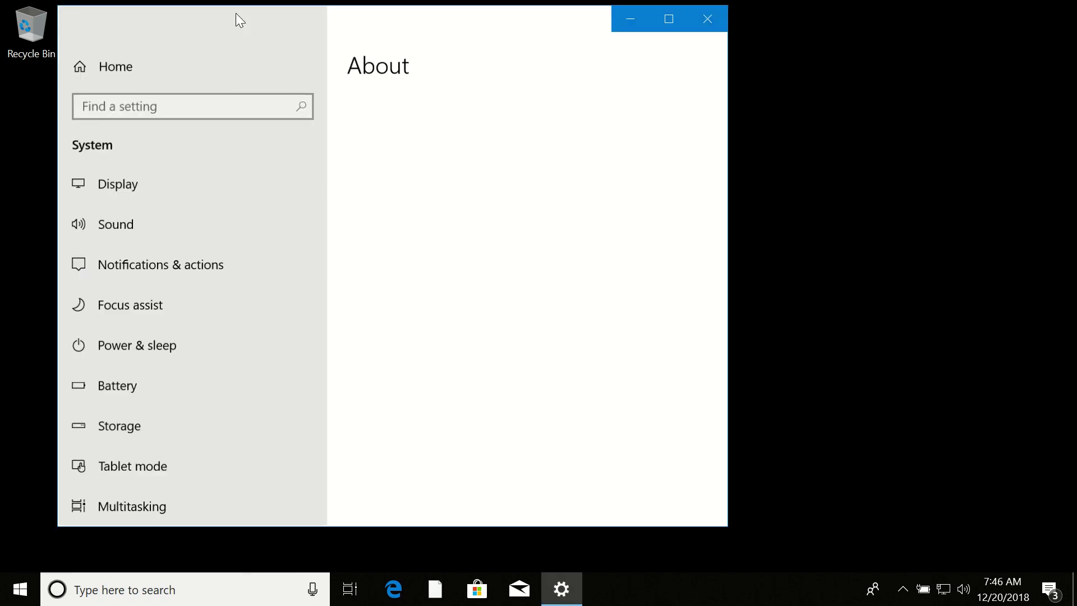
{"action": "left_click_drag", "start_coordinate": [238, 18], "coordinate": [260, 32]}
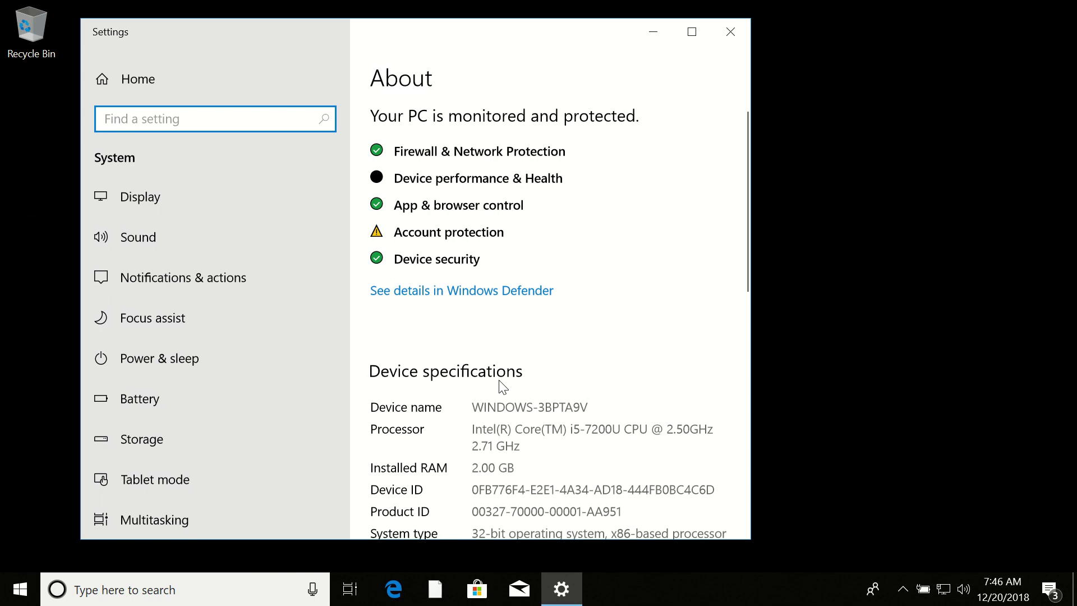
{"action": "scroll", "coordinate": [495, 433], "scroll_direction": "down", "scroll_amount": 2}
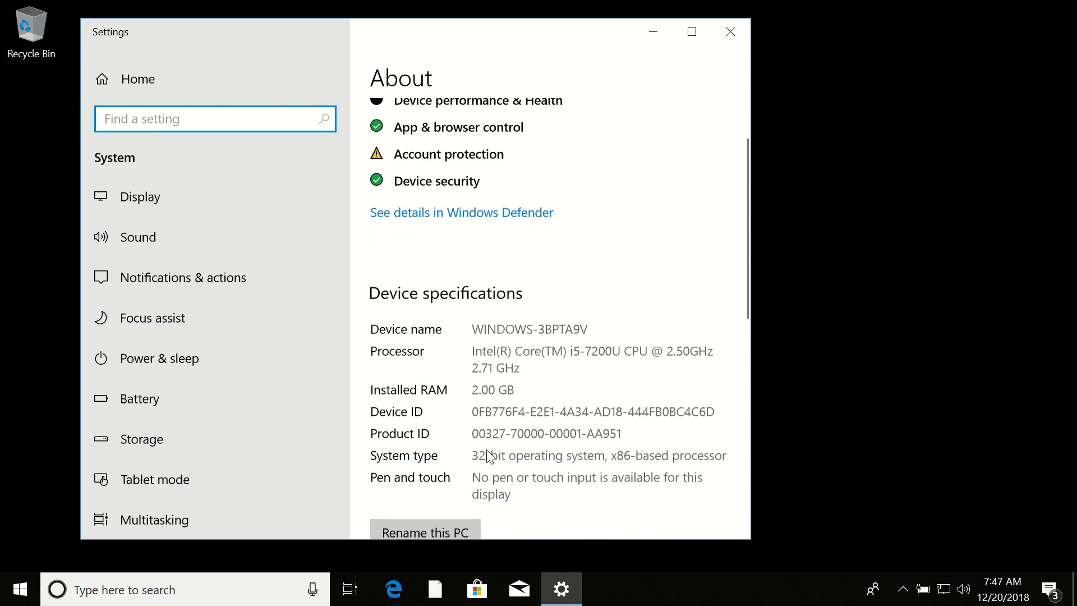
{"action": "scroll", "coordinate": [481, 452], "scroll_direction": "down", "scroll_amount": 5}
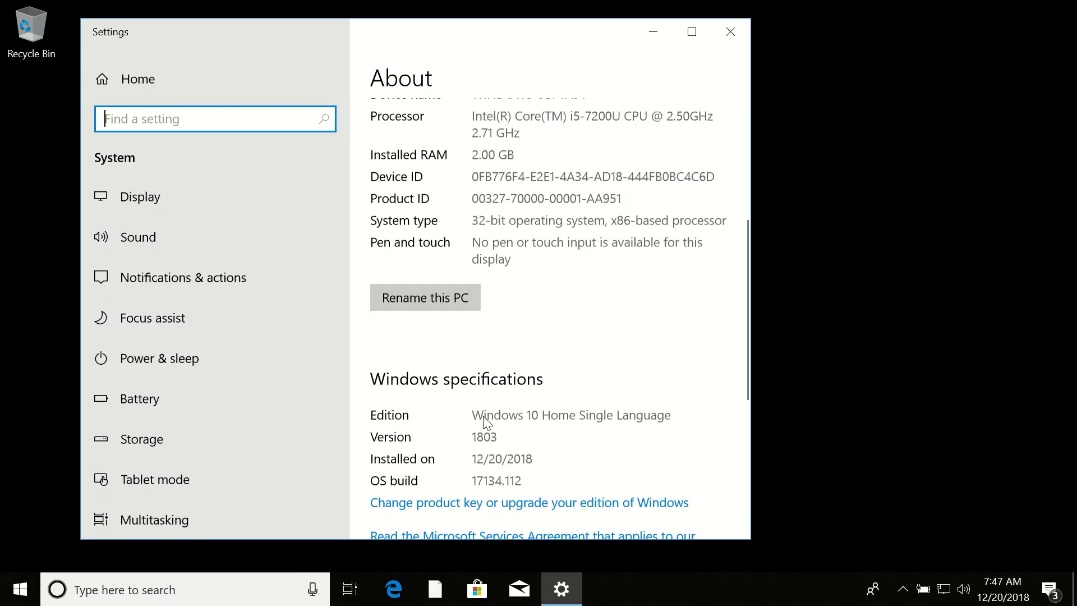
{"action": "scroll", "coordinate": [466, 339], "scroll_direction": "down", "scroll_amount": 2}
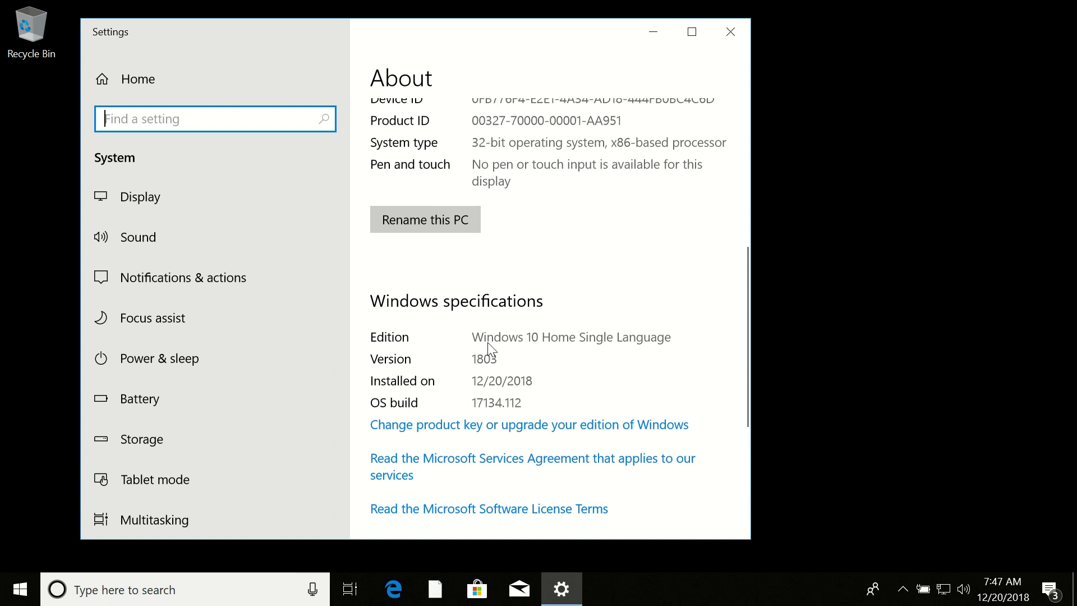